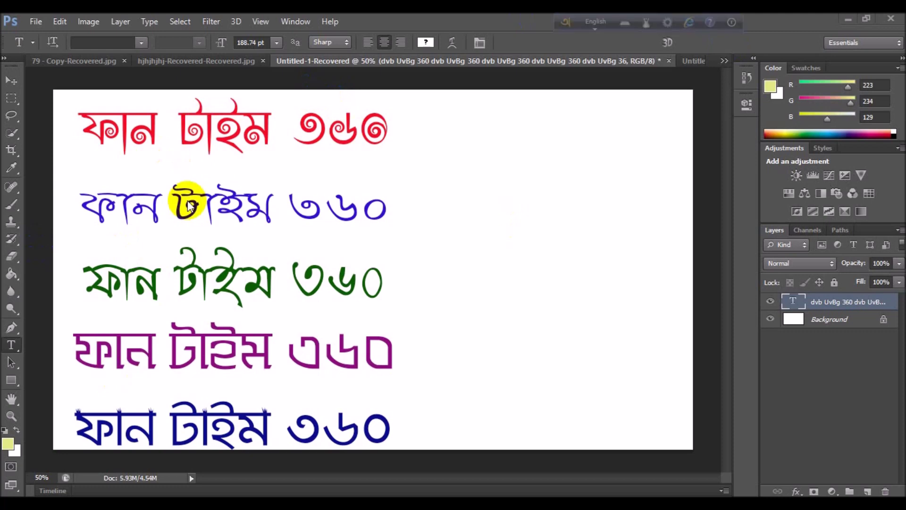
Minimize Photoshop to reveal the desktop
{"action": "left_click", "coordinate": [849, 19]}
Open the desktop's Bangla Fonts folder and check the CHANEB_ font file's actions without installing
{"action": "right_click", "coordinate": [420, 129]}
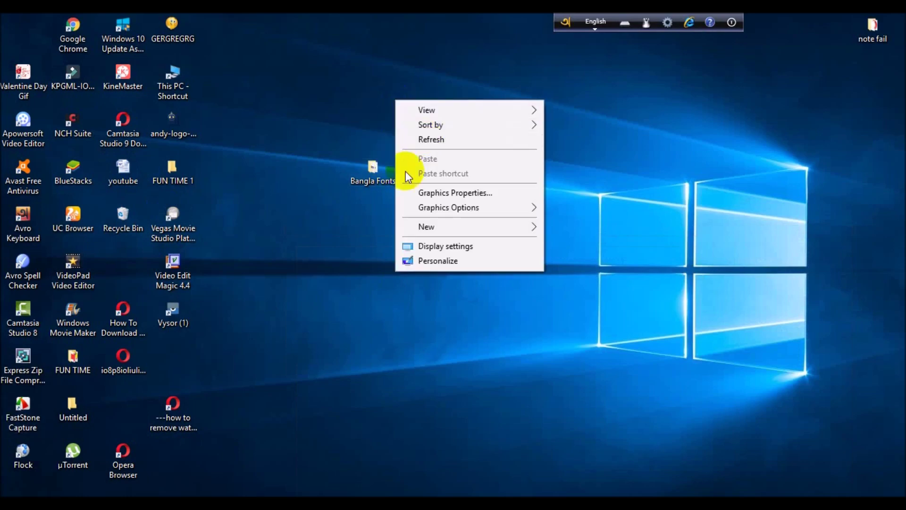
{"action": "left_click", "coordinate": [378, 177]}
{"action": "double_click", "coordinate": [378, 178]}
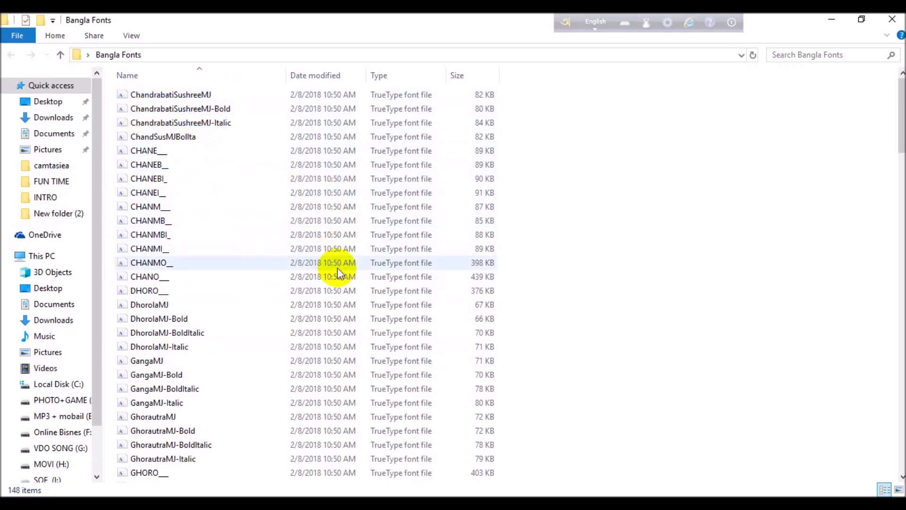
{"action": "right_click", "coordinate": [152, 166]}
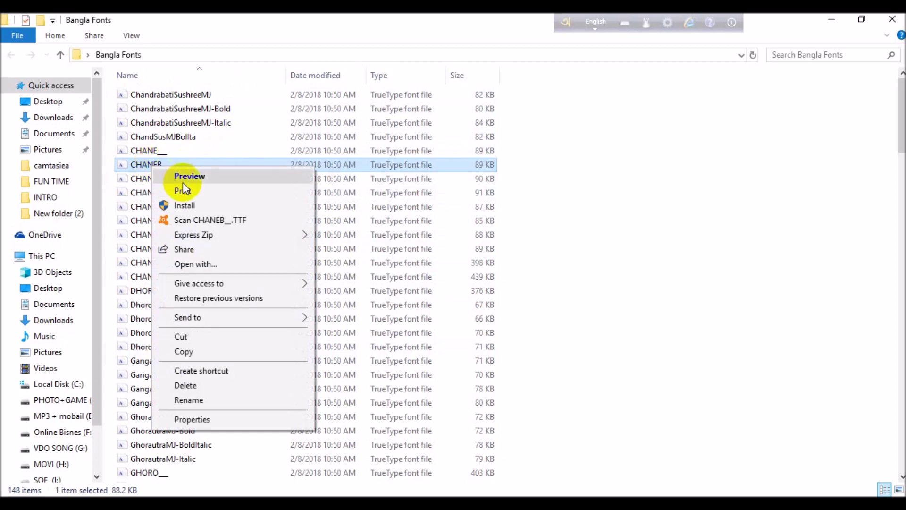
{"action": "left_click", "coordinate": [624, 192]}
Scroll down the font list and open the Rajon Shoily font preview, maximized
{"action": "scroll", "coordinate": [156, 367], "scroll_direction": "down", "scroll_amount": 4}
{"action": "scroll", "coordinate": [182, 370], "scroll_direction": "down", "scroll_amount": 5}
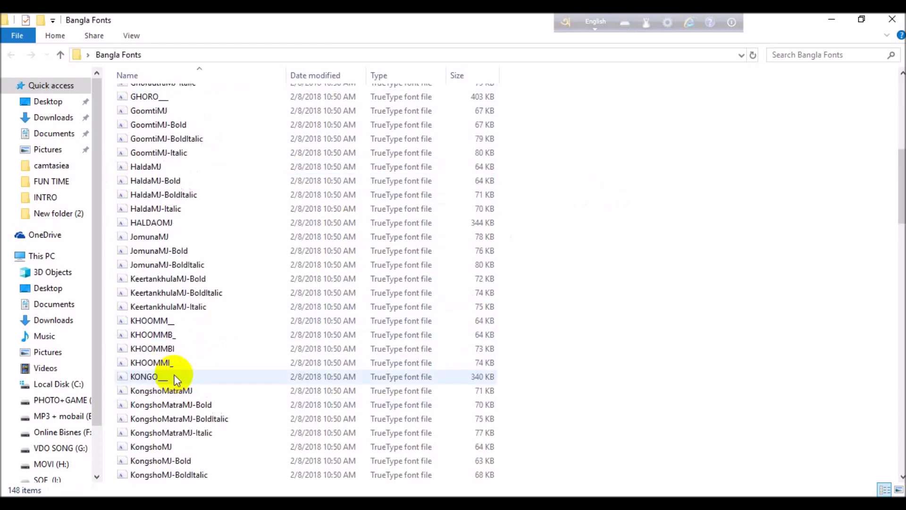
{"action": "scroll", "coordinate": [179, 335], "scroll_direction": "down", "scroll_amount": 4}
{"action": "scroll", "coordinate": [180, 334], "scroll_direction": "down", "scroll_amount": 3}
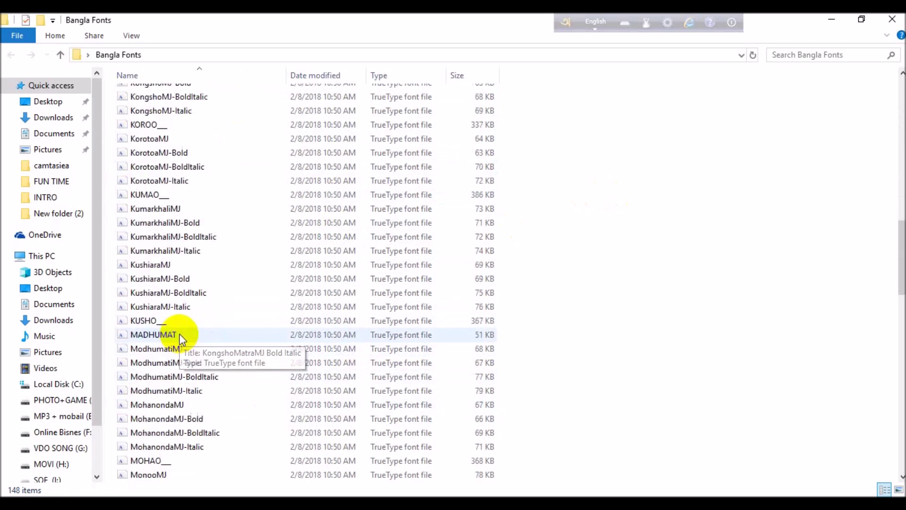
{"action": "scroll", "coordinate": [180, 334], "scroll_direction": "down", "scroll_amount": 15}
{"action": "double_click", "coordinate": [180, 334]}
{"action": "left_click", "coordinate": [734, 126]}
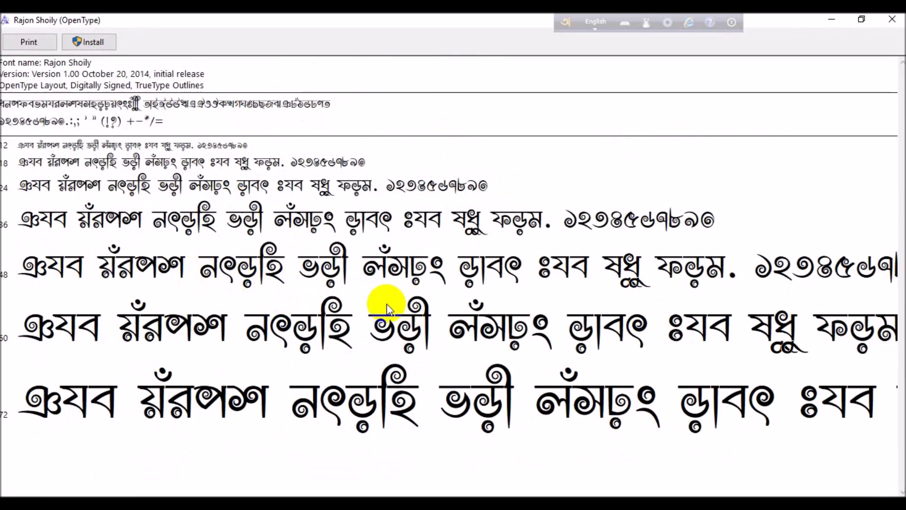
Install Rajon Shoily, then preview and close the RatoolMJ Bold font
{"action": "left_click", "coordinate": [88, 43]}
{"action": "left_click", "coordinate": [892, 19]}
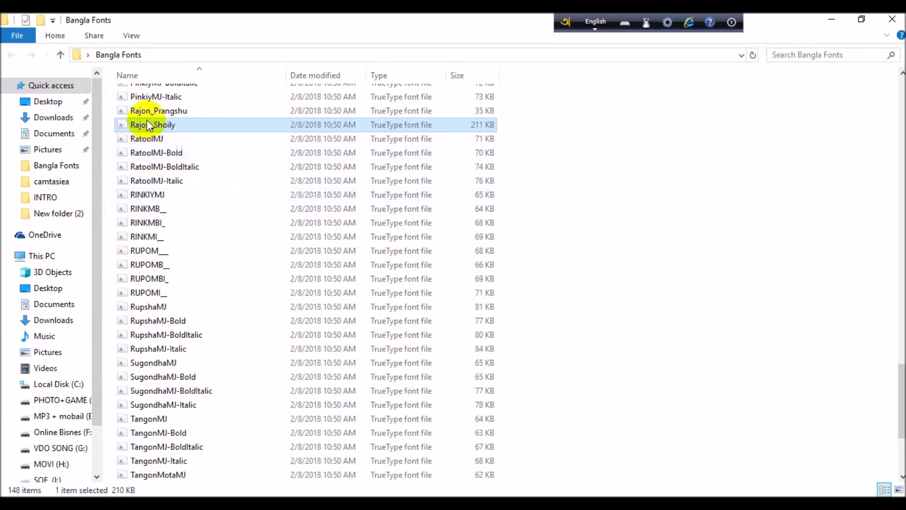
{"action": "double_click", "coordinate": [152, 154]}
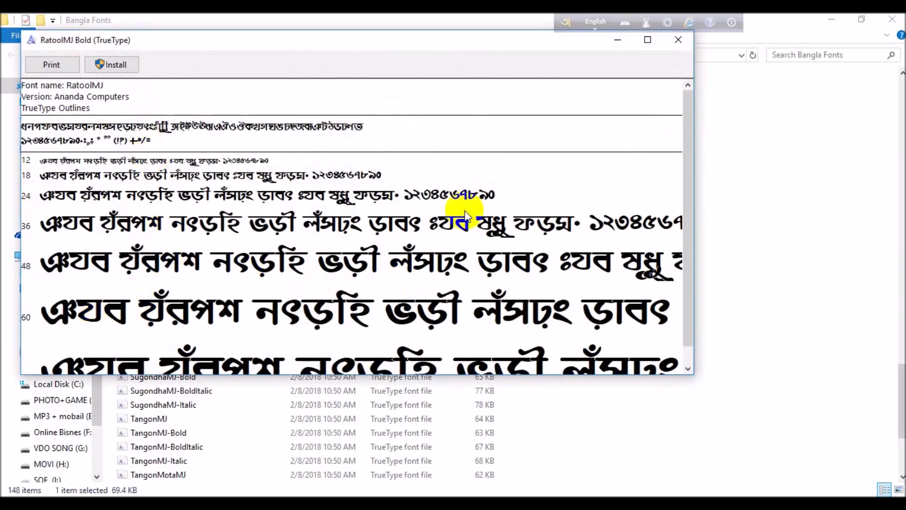
{"action": "left_click", "coordinate": [678, 40]}
Select the KushiaraMJ font file, scroll up, and dismiss a font file's actions menu
{"action": "left_click", "coordinate": [154, 283]}
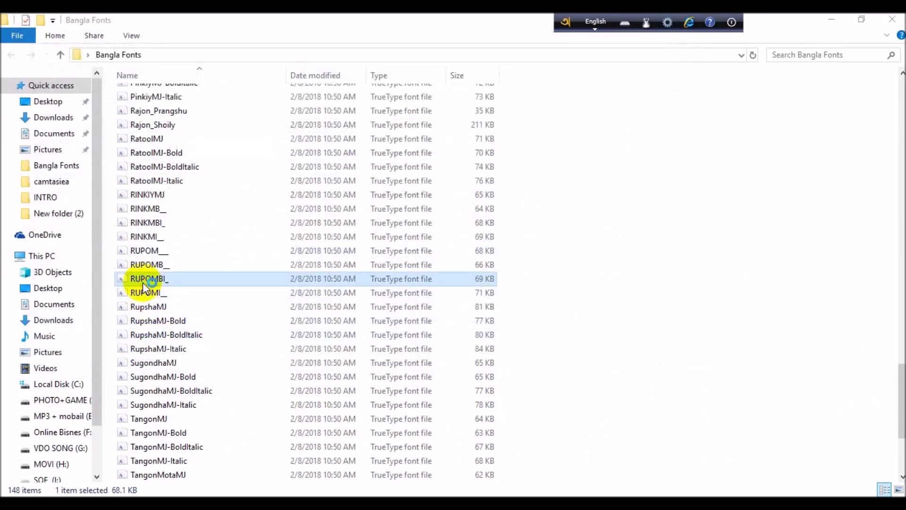
{"action": "scroll", "coordinate": [276, 230], "scroll_direction": "up", "scroll_amount": 5}
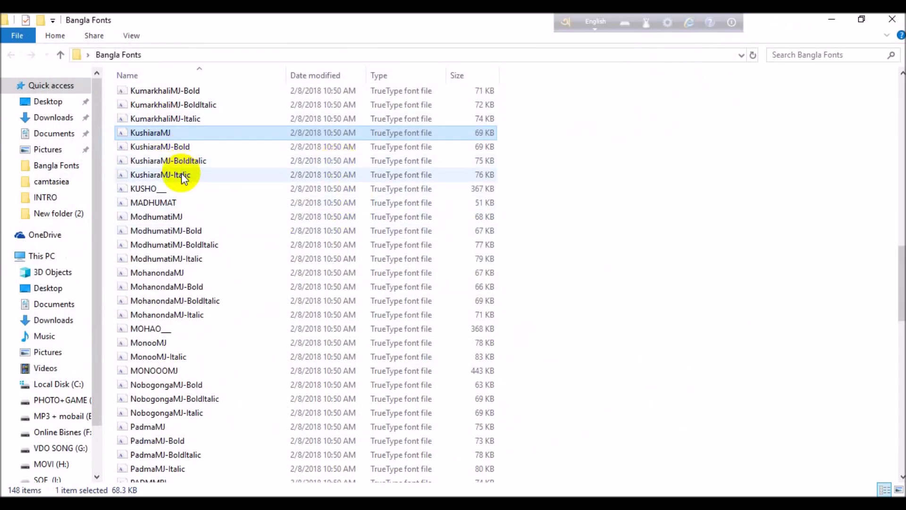
{"action": "right_click", "coordinate": [166, 108]}
{"action": "left_click", "coordinate": [536, 160]}
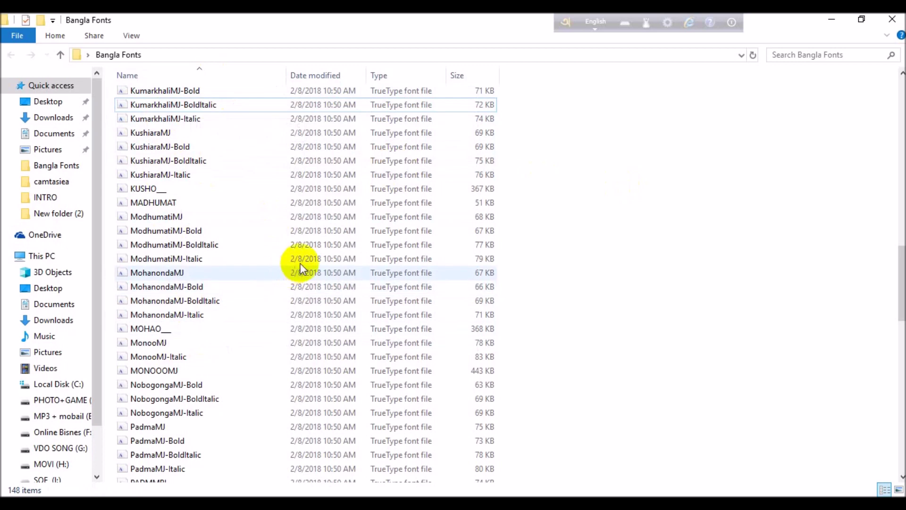
Install all 148 font files in the Bangla Fonts folder at once
{"action": "key", "text": "ctrl+a"}
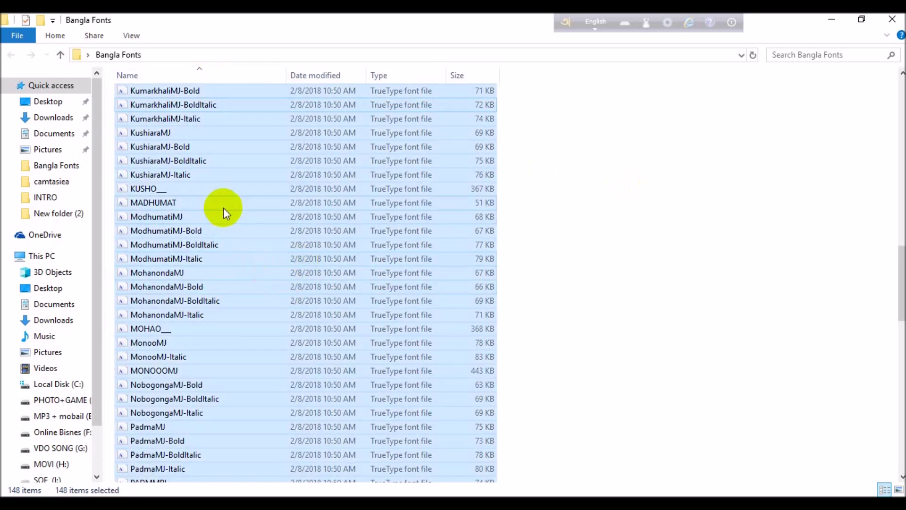
{"action": "right_click", "coordinate": [189, 182]}
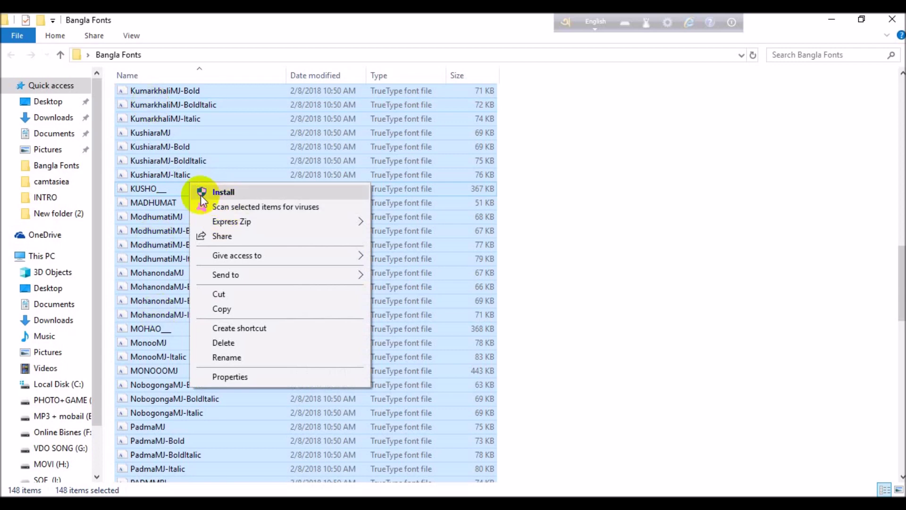
{"action": "left_click", "coordinate": [577, 211]}
Preview the MohanondaMJ font, then close the folder and return to Photoshop
{"action": "double_click", "coordinate": [178, 272]}
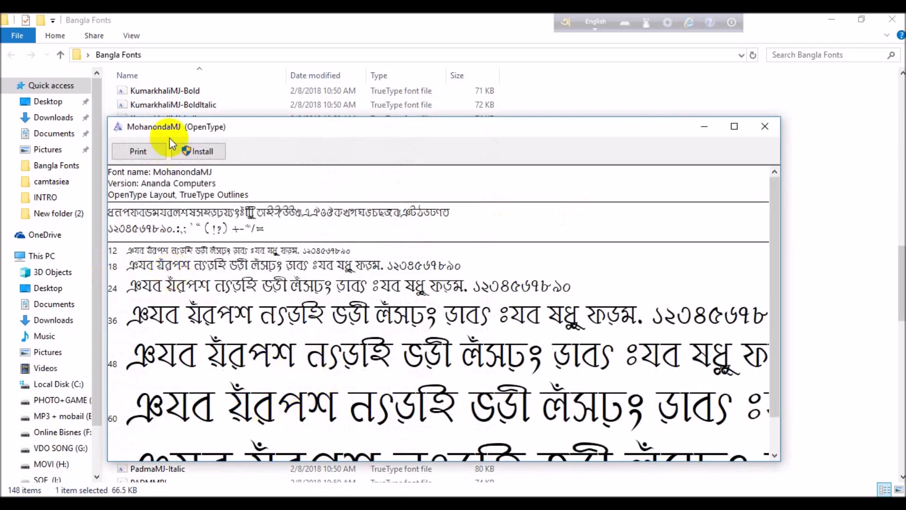
{"action": "left_click", "coordinate": [765, 126]}
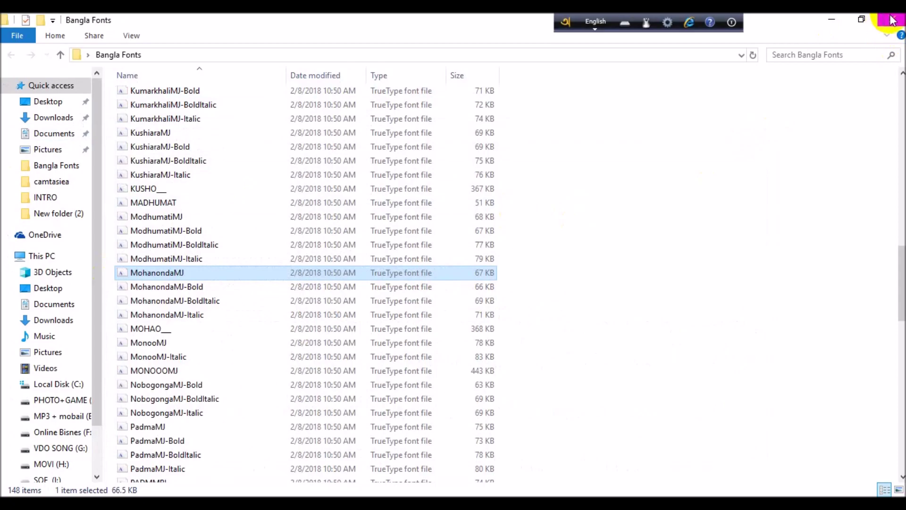
{"action": "left_click", "coordinate": [892, 20]}
{"action": "left_click", "coordinate": [628, 491]}
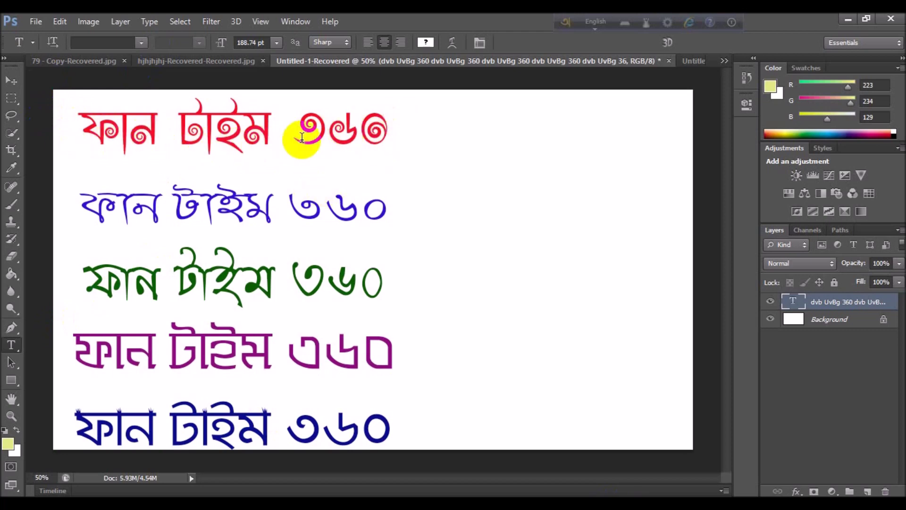
Set Avro Keyboard's output to ANSI, accepting the warning to use ANSI anyway
{"action": "left_click", "coordinate": [607, 31]}
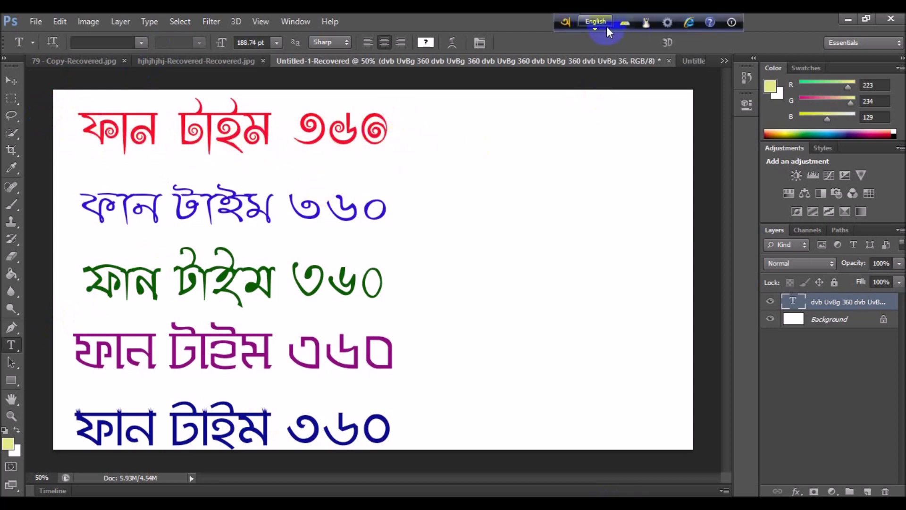
{"action": "left_click", "coordinate": [558, 24]}
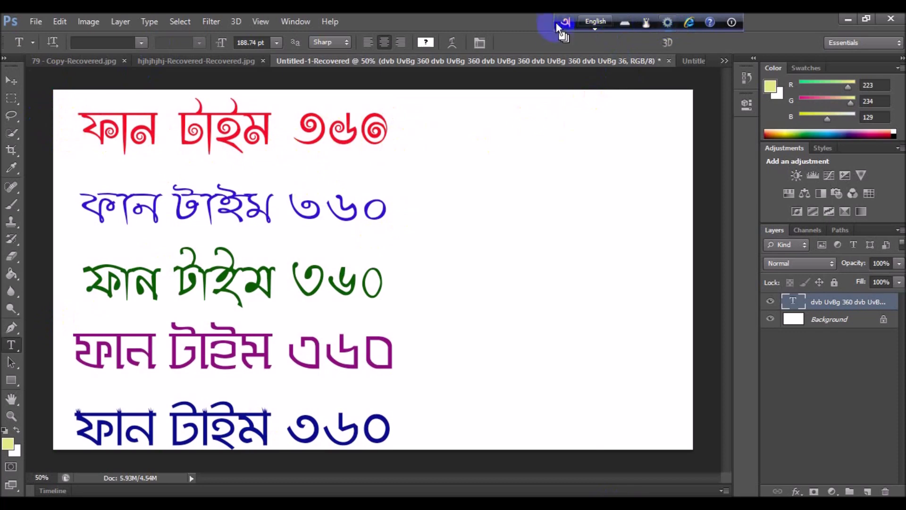
{"action": "left_click", "coordinate": [588, 24]}
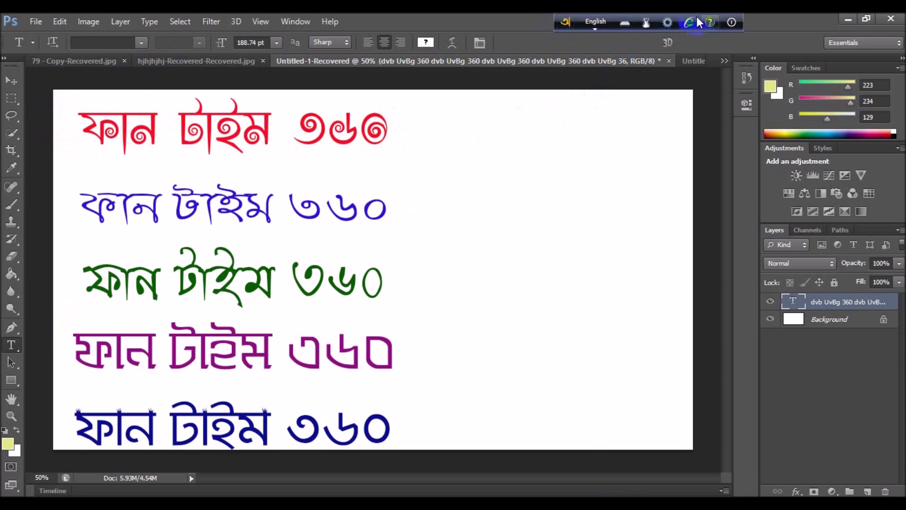
{"action": "left_click", "coordinate": [667, 23]}
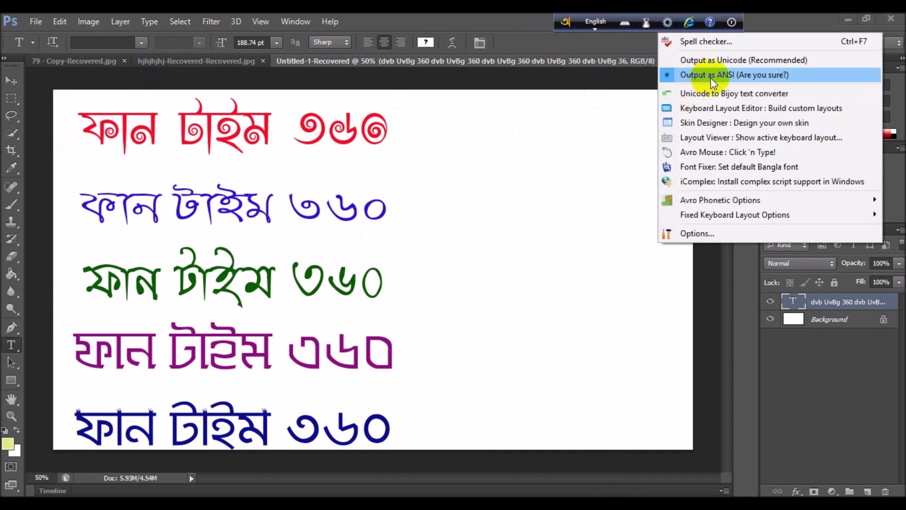
{"action": "left_click", "coordinate": [762, 77]}
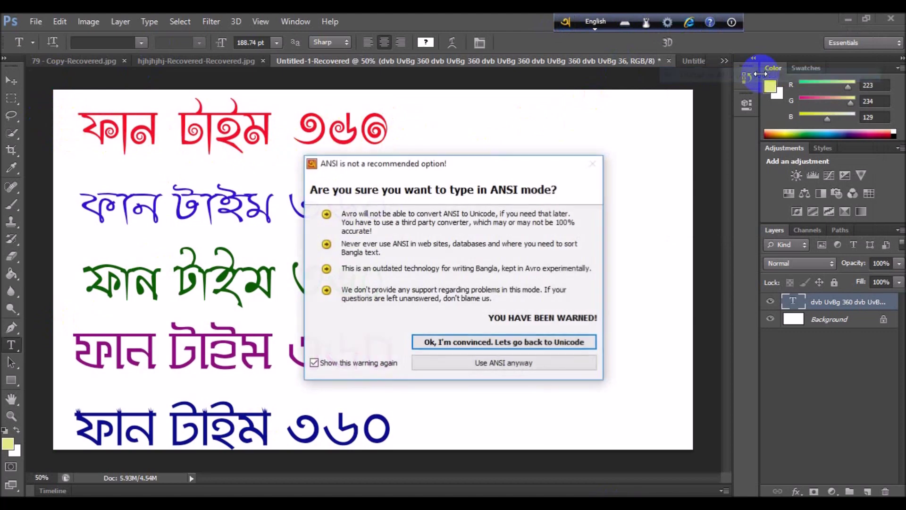
{"action": "left_click", "coordinate": [493, 367]}
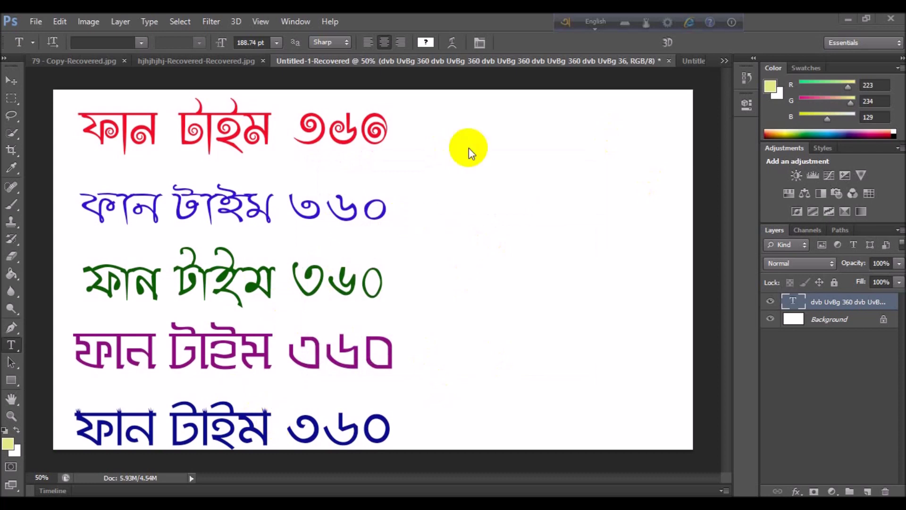
Switch Avro to Bangla typing mode and glance at Photoshop's font list
{"action": "left_click", "coordinate": [590, 21]}
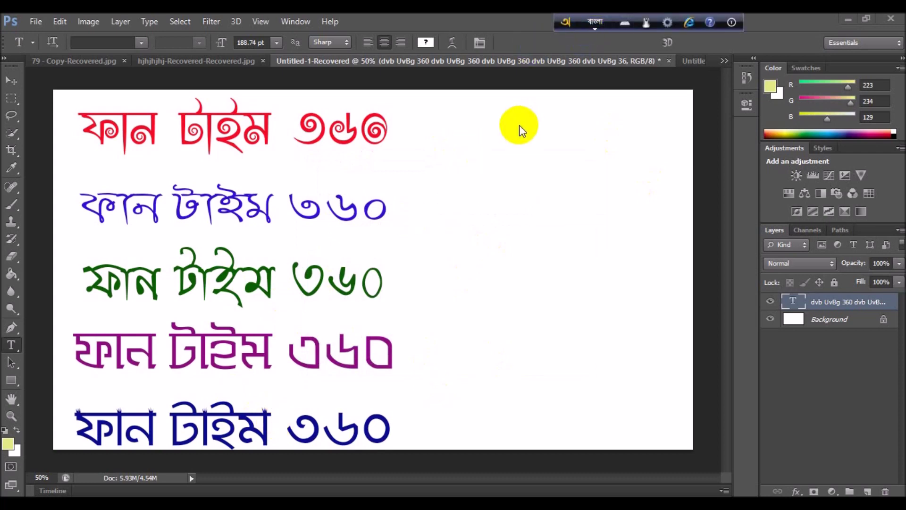
{"action": "left_click", "coordinate": [142, 43]}
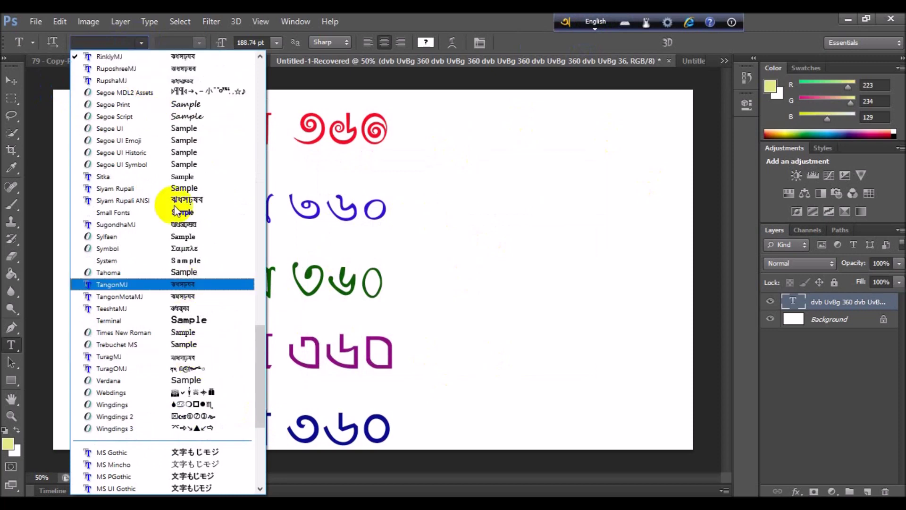
{"action": "left_click", "coordinate": [508, 189]}
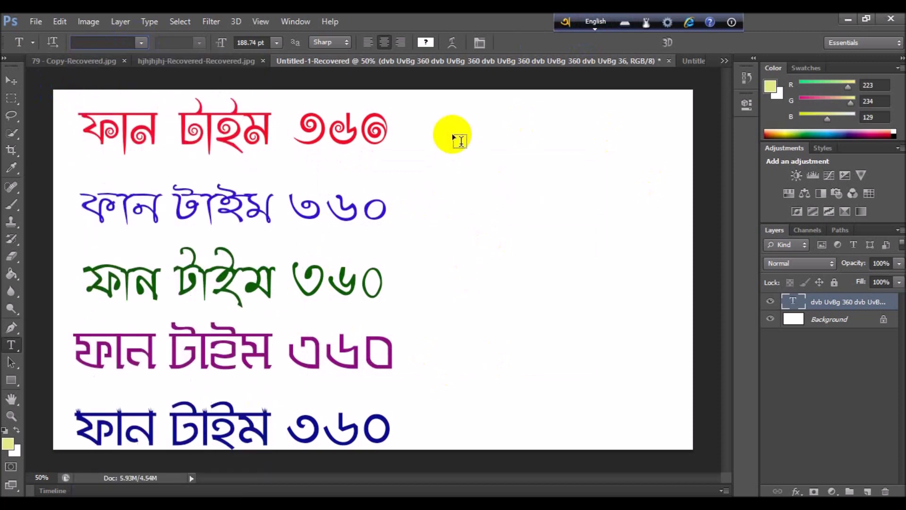
Select all five coloured Bangla lines in the text layer and delete them
{"action": "left_click", "coordinate": [382, 125]}
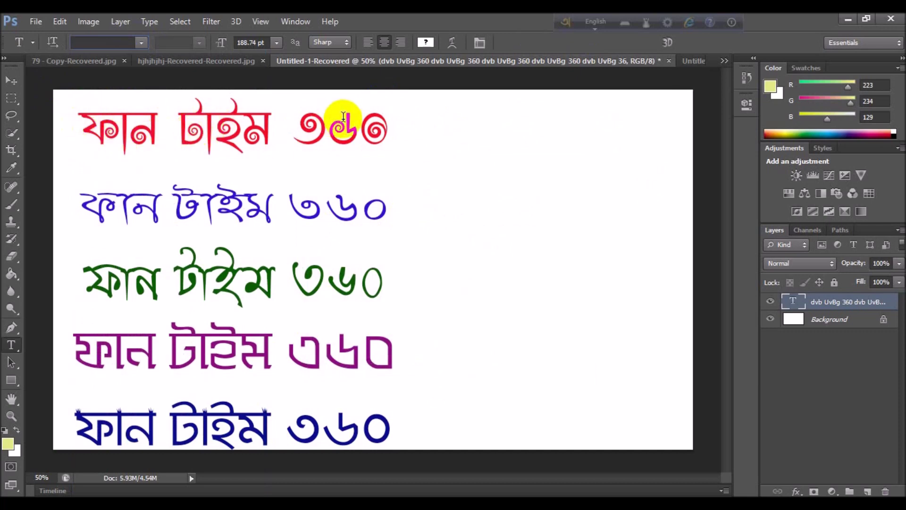
{"action": "double_click", "coordinate": [82, 127]}
{"action": "key", "text": "ctrl+a"}
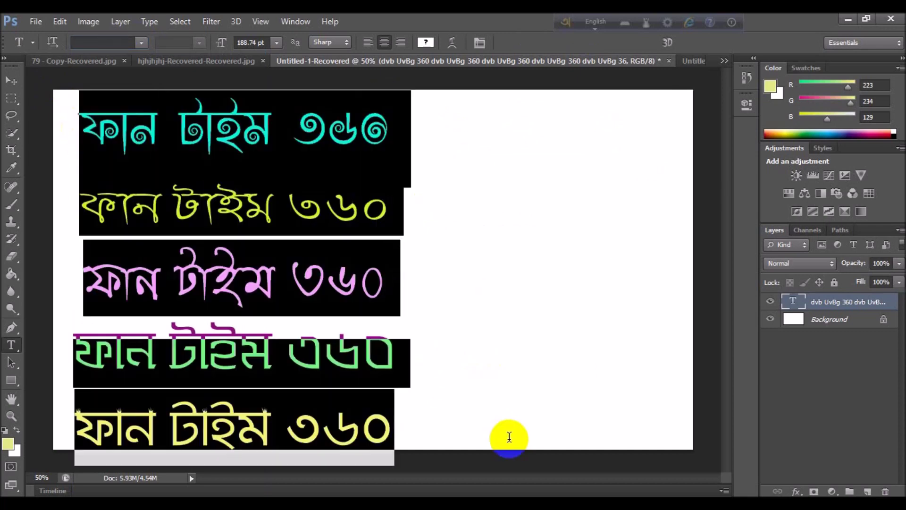
{"action": "key", "text": "BackSpace"}
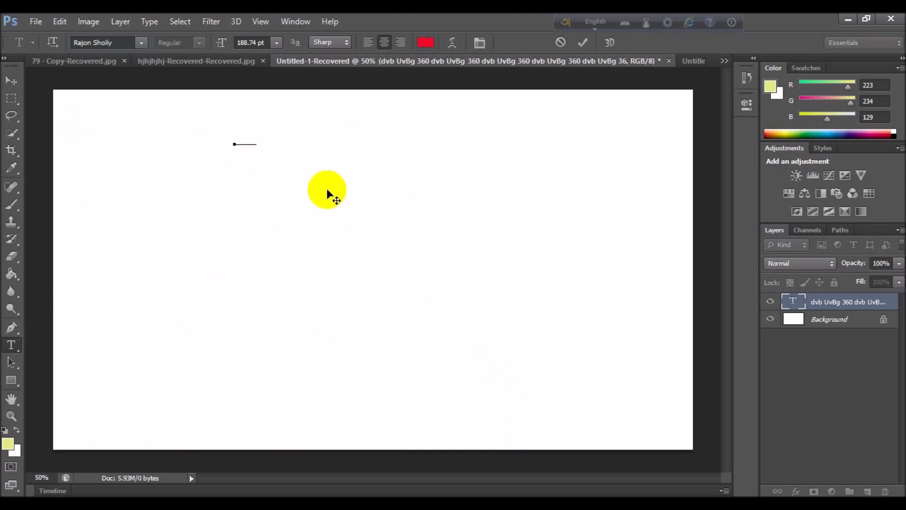
Begin a new empty text line, keeping Rajon Shoily as the font
{"action": "key", "text": "Return"}
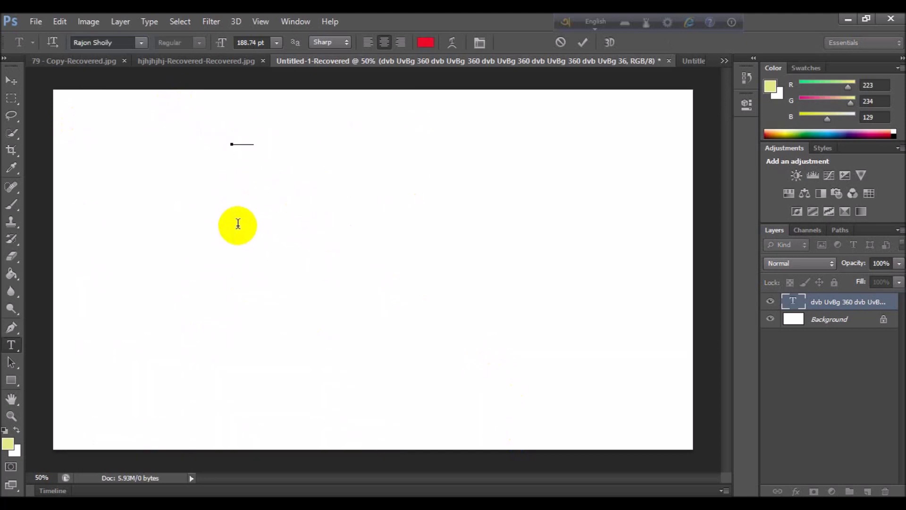
{"action": "left_click", "coordinate": [141, 42]}
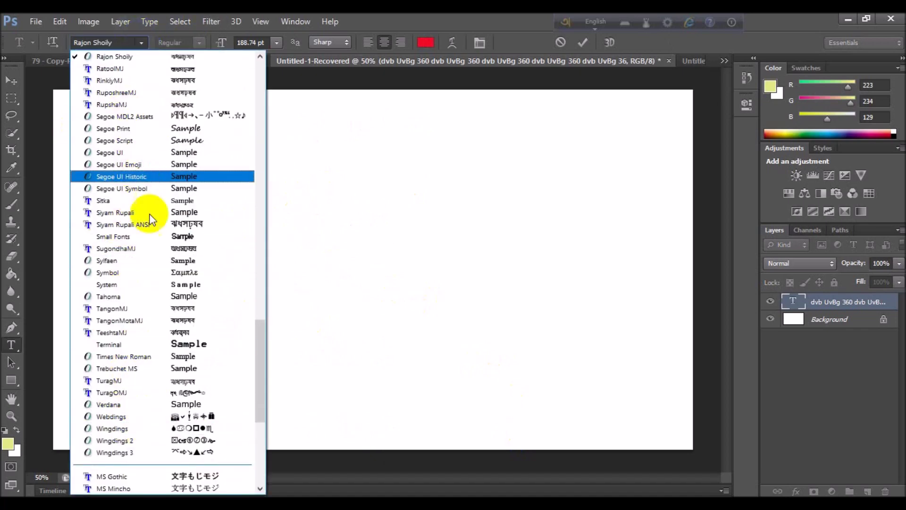
{"action": "left_click", "coordinate": [115, 57]}
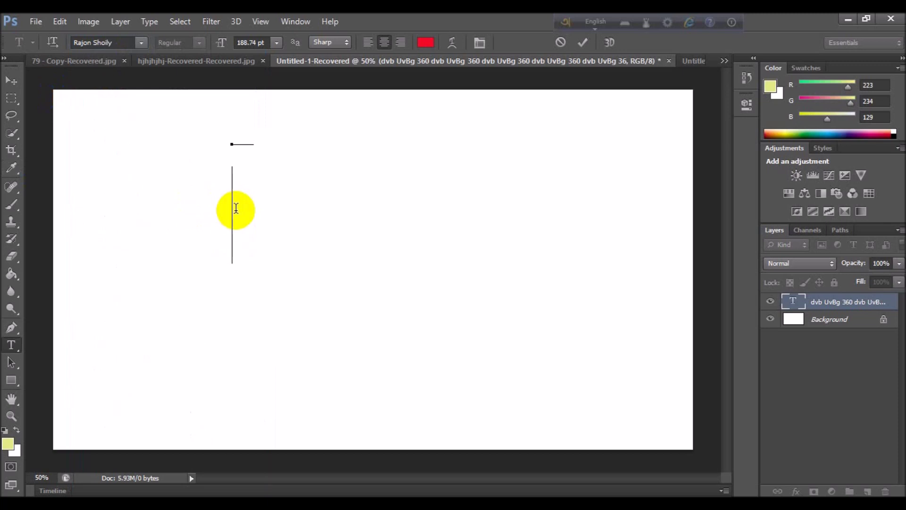
Type ফান টাইম ৩৬০ in red Rajon Shoily via Avro, nudge it top-left, and select it
{"action": "type", "text": "ফান টাইম ৩৬০"}
{"action": "key", "text": "ctrl+a"}
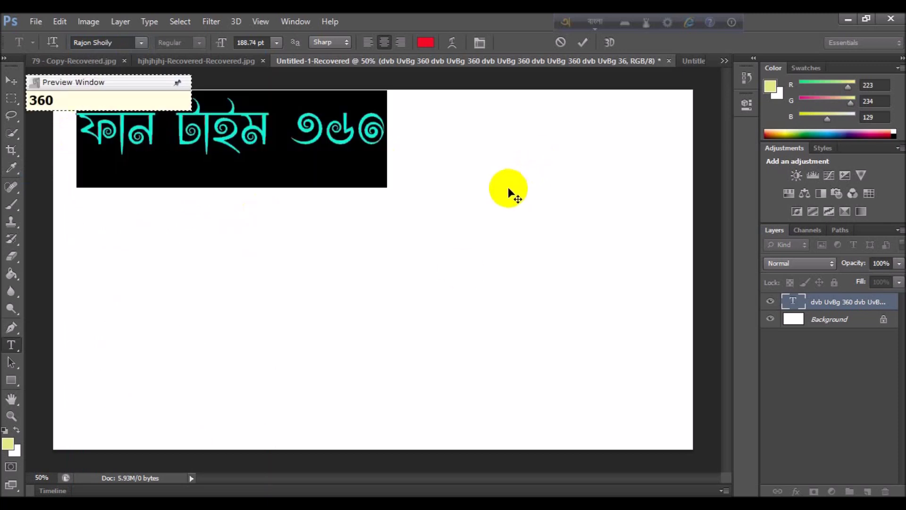
{"action": "left_click_drag", "start_coordinate": [152, 84], "coordinate": [528, 293]}
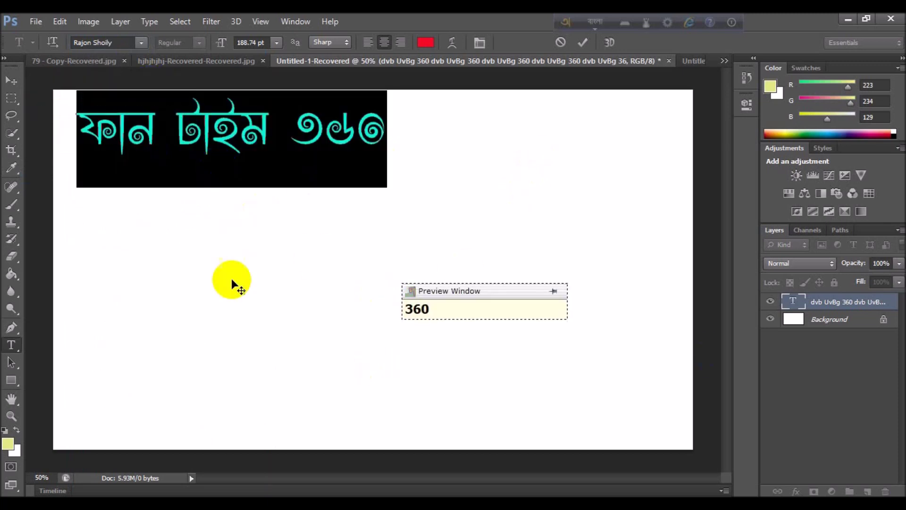
{"action": "left_click", "coordinate": [299, 134]}
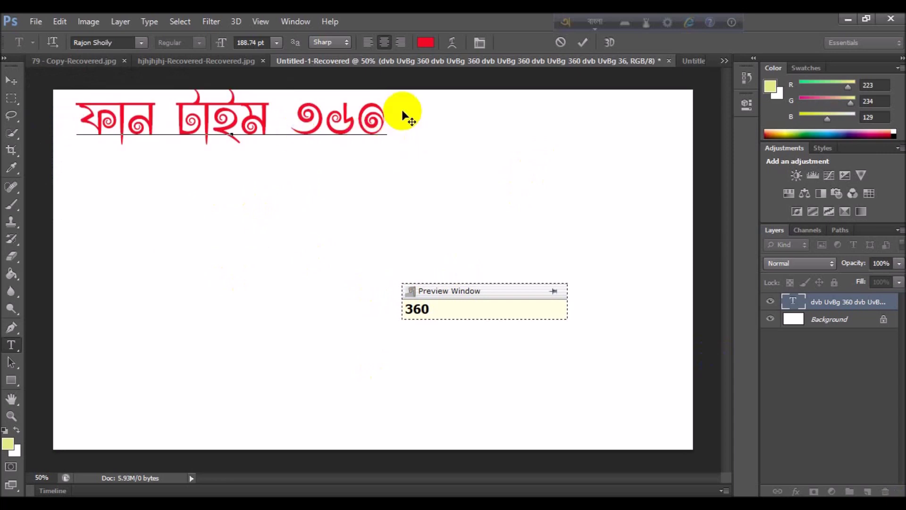
{"action": "left_click_drag", "start_coordinate": [406, 116], "coordinate": [401, 121]}
{"action": "left_click", "coordinate": [75, 126]}
{"action": "key", "text": "ctrl+a"}
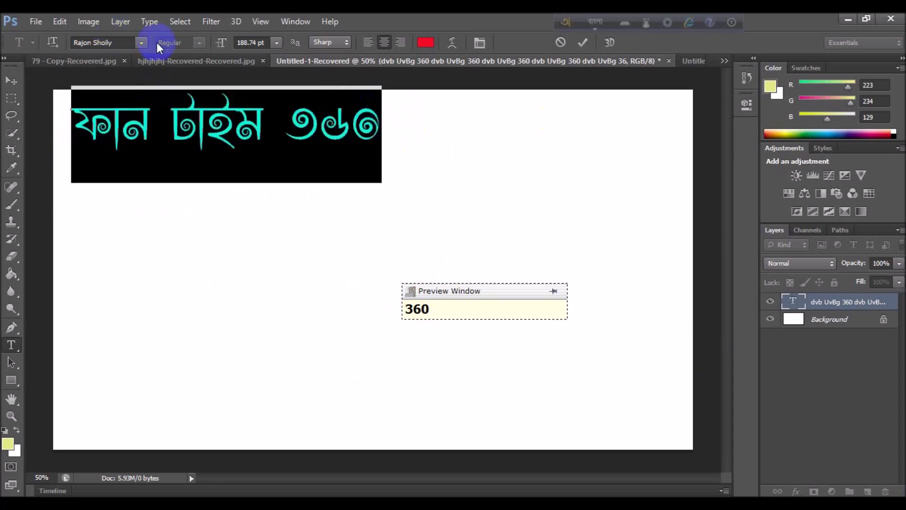
{"action": "left_click", "coordinate": [140, 42]}
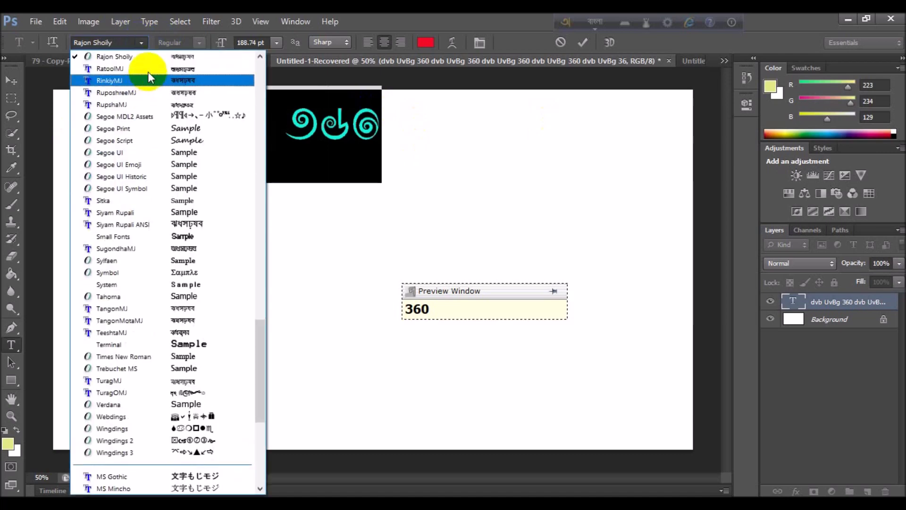
Try the Bangla line in RatoolMJ, RupshaMJ and Small Fonts
{"action": "left_click", "coordinate": [148, 72]}
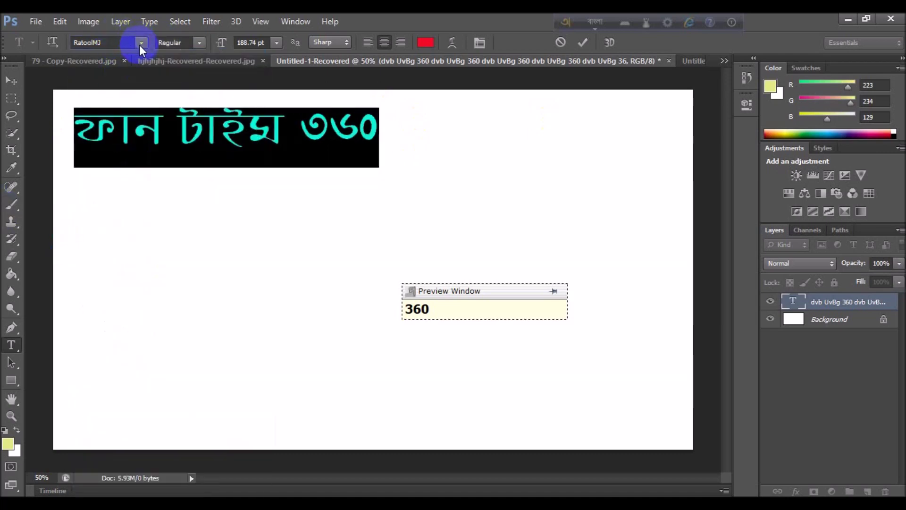
{"action": "left_click", "coordinate": [140, 43]}
{"action": "left_click", "coordinate": [146, 89]}
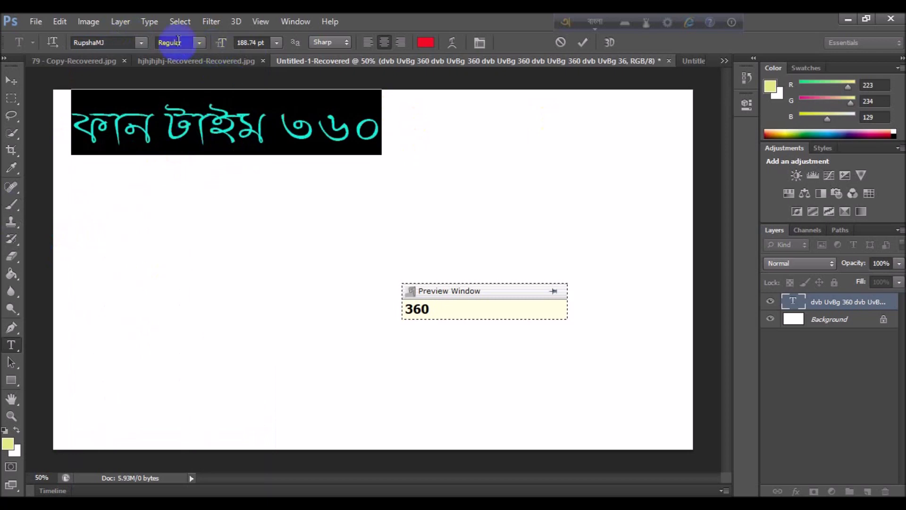
{"action": "left_click", "coordinate": [141, 43]}
{"action": "left_click", "coordinate": [165, 186]}
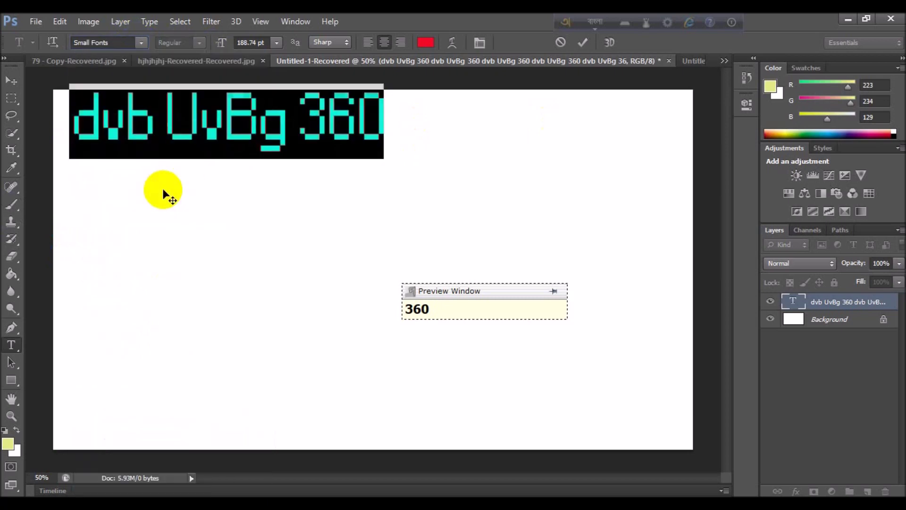
Switch the line to TuragMJ, then to Siyam Rupali ANSI
{"action": "left_click", "coordinate": [143, 43]}
{"action": "scroll", "coordinate": [151, 255], "scroll_direction": "up", "scroll_amount": 3}
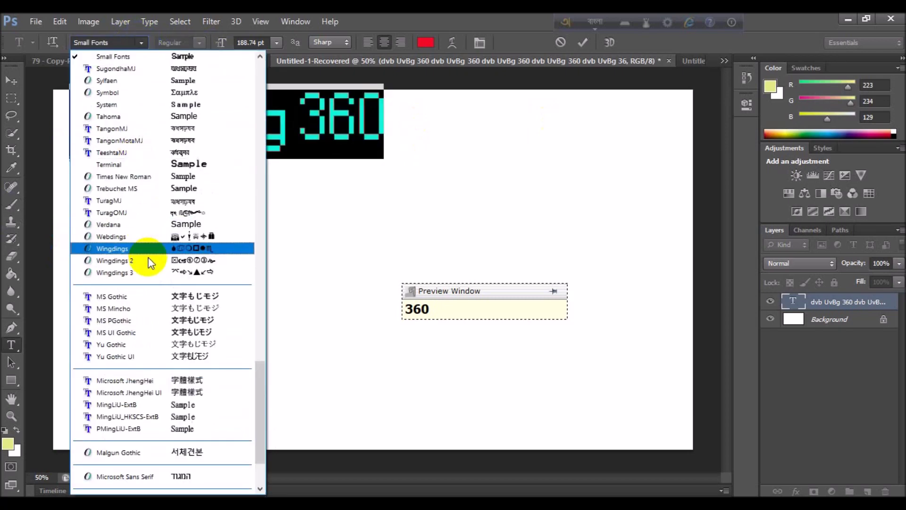
{"action": "left_click", "coordinate": [147, 199]}
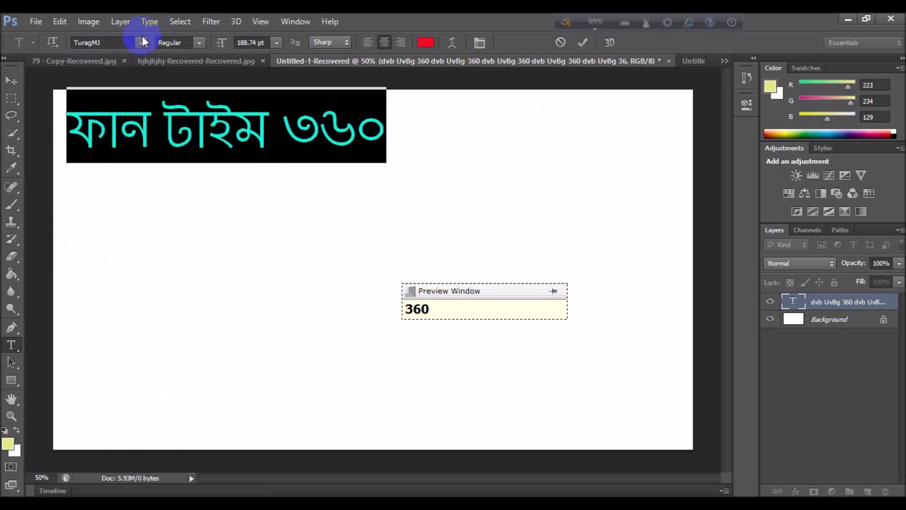
{"action": "left_click", "coordinate": [142, 42]}
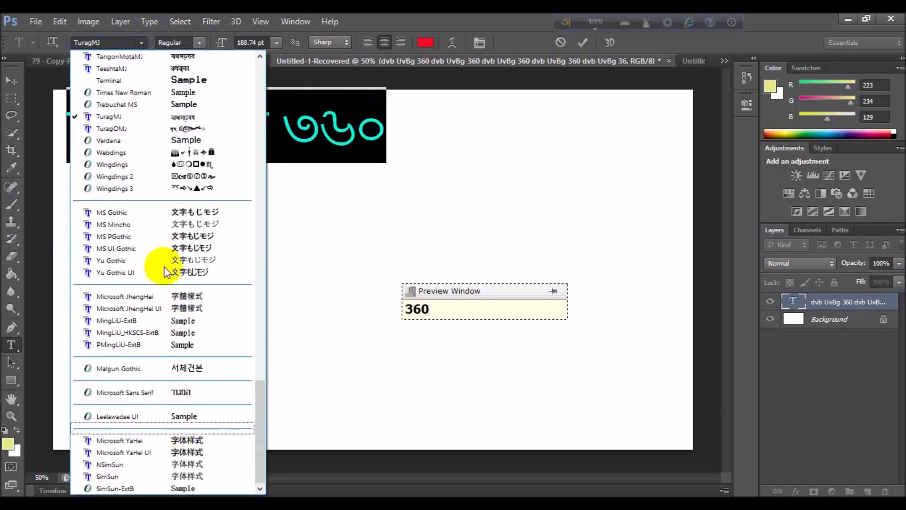
{"action": "scroll", "coordinate": [165, 272], "scroll_direction": "up", "scroll_amount": 3}
{"action": "scroll", "coordinate": [177, 198], "scroll_direction": "up", "scroll_amount": 4}
{"action": "scroll", "coordinate": [177, 203], "scroll_direction": "up", "scroll_amount": 1}
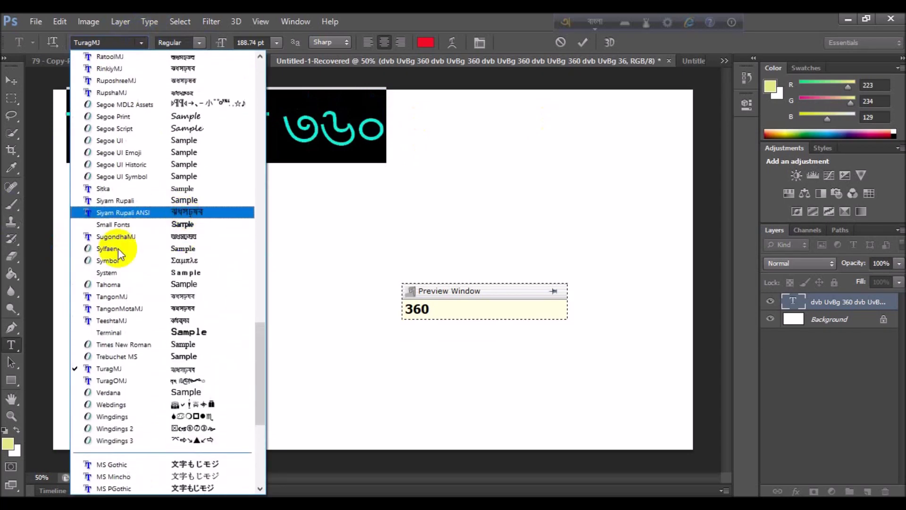
{"action": "left_click", "coordinate": [118, 249]}
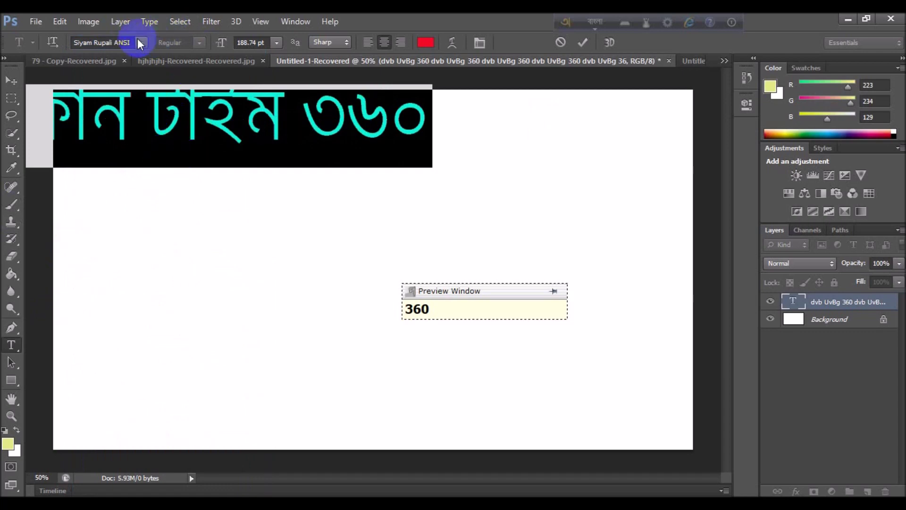
{"action": "left_click", "coordinate": [140, 43]}
{"action": "scroll", "coordinate": [212, 189], "scroll_direction": "up", "scroll_amount": 5}
{"action": "scroll", "coordinate": [222, 212], "scroll_direction": "up", "scroll_amount": 10}
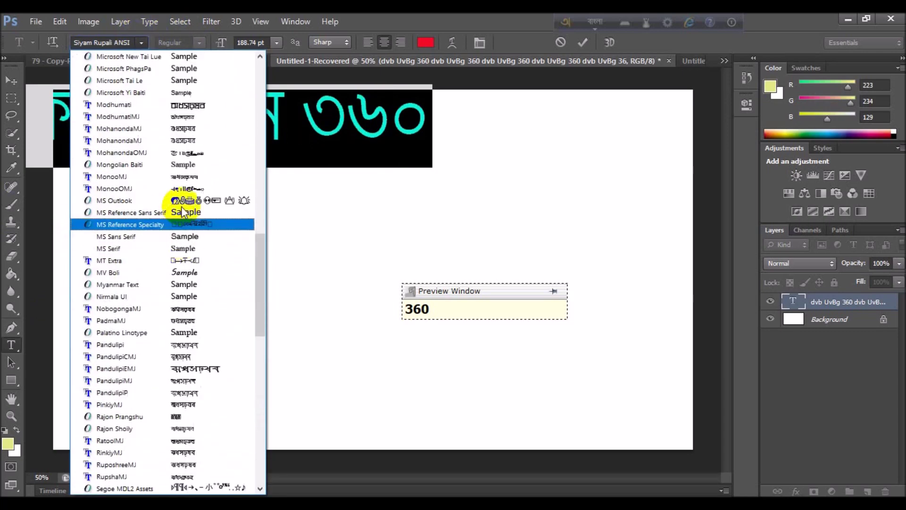
Set ফান টাইম ৩৬০ in MonooMJ, then scroll through the installed font list
{"action": "left_click", "coordinate": [178, 177]}
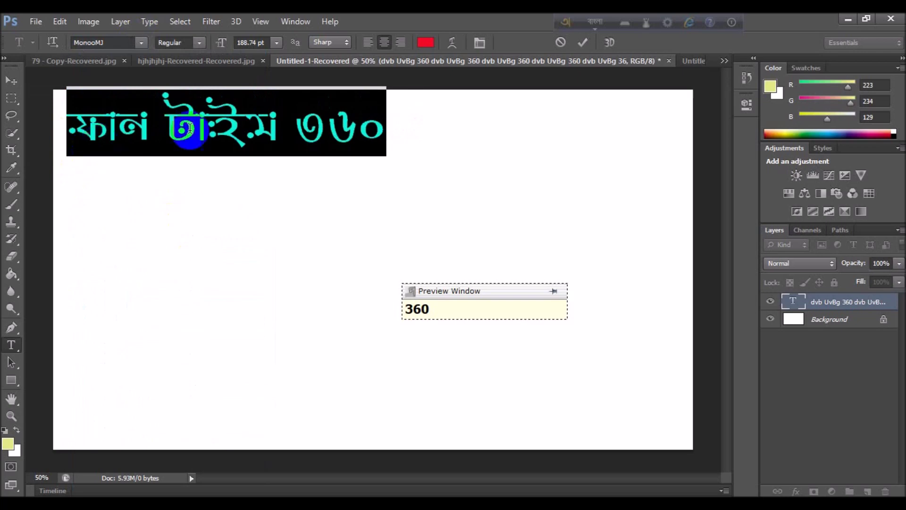
{"action": "left_click", "coordinate": [142, 43]}
{"action": "scroll", "coordinate": [151, 144], "scroll_direction": "up", "scroll_amount": 2}
{"action": "scroll", "coordinate": [149, 165], "scroll_direction": "up", "scroll_amount": 5}
{"action": "scroll", "coordinate": [182, 139], "scroll_direction": "up", "scroll_amount": 2}
{"action": "scroll", "coordinate": [185, 137], "scroll_direction": "up", "scroll_amount": 4}
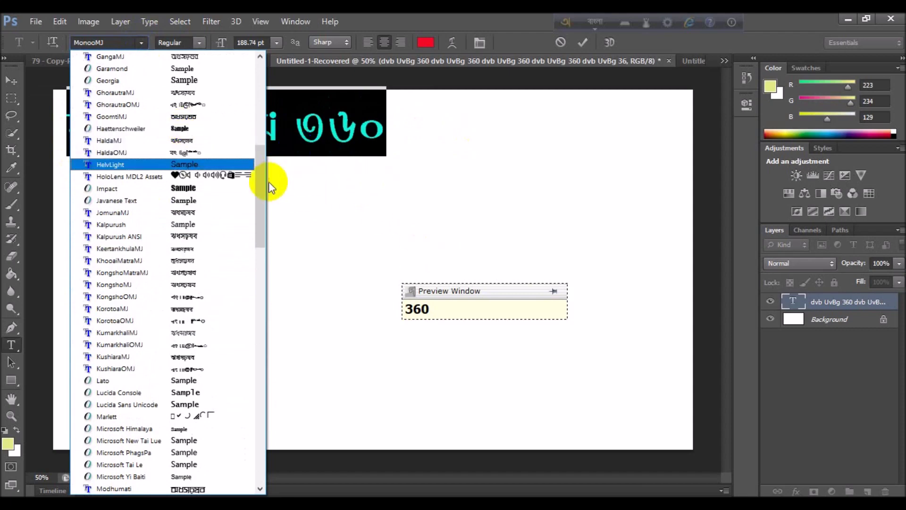
{"action": "scroll", "coordinate": [158, 146], "scroll_direction": "up", "scroll_amount": 1}
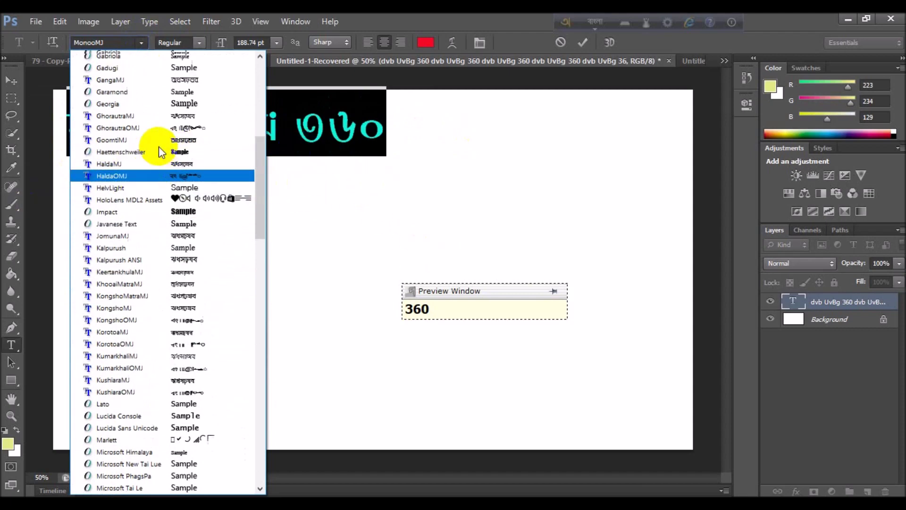
{"action": "scroll", "coordinate": [174, 255], "scroll_direction": "up", "scroll_amount": 5}
{"action": "scroll", "coordinate": [181, 224], "scroll_direction": "up", "scroll_amount": 3}
{"action": "scroll", "coordinate": [181, 224], "scroll_direction": "up", "scroll_amount": 1}
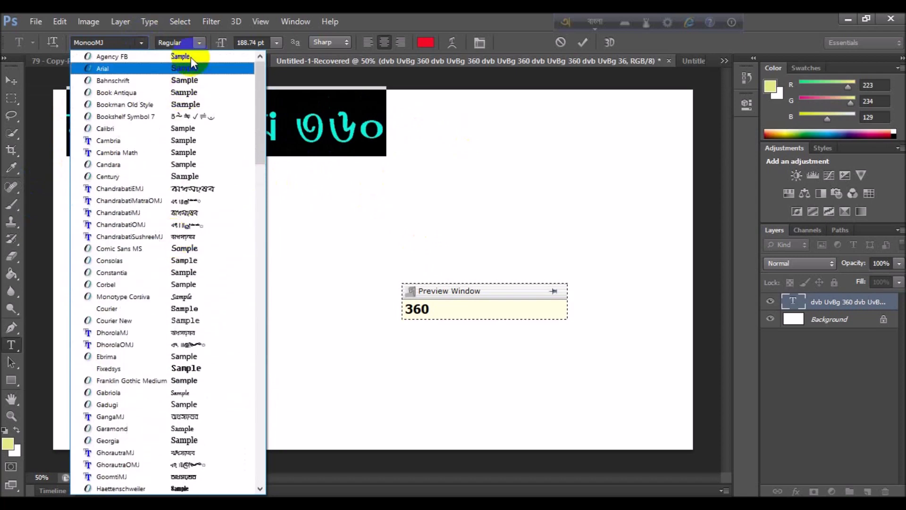